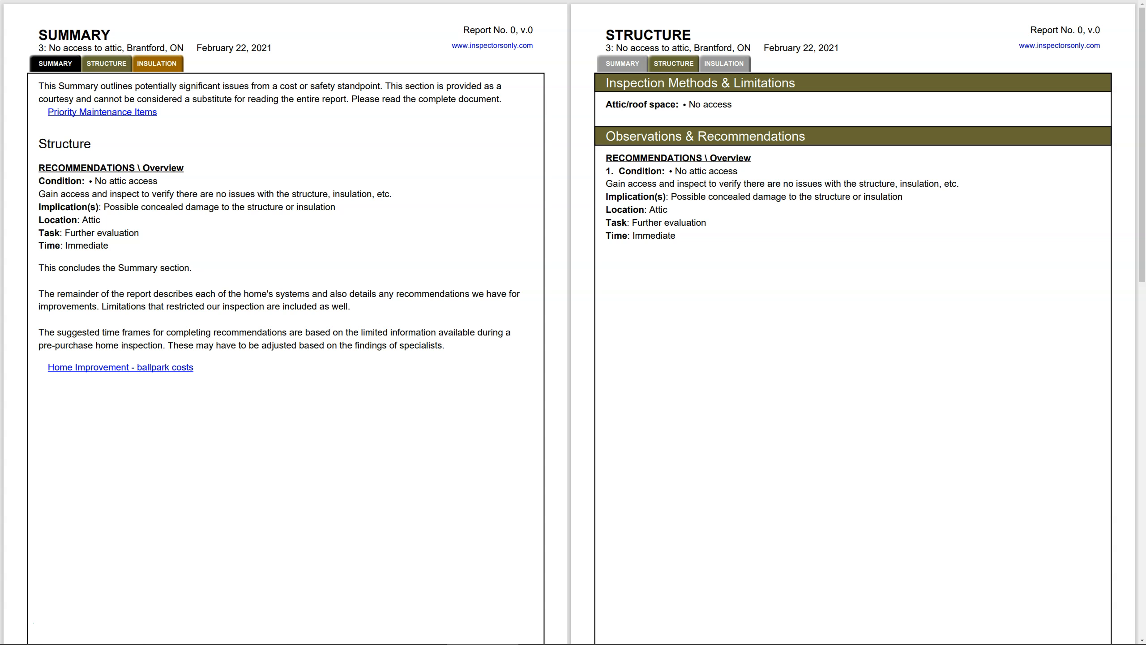
Step: Examine the section pages of the sample template reports for no attic access, Apply All, and 1980 and newer homes
click(157, 64)
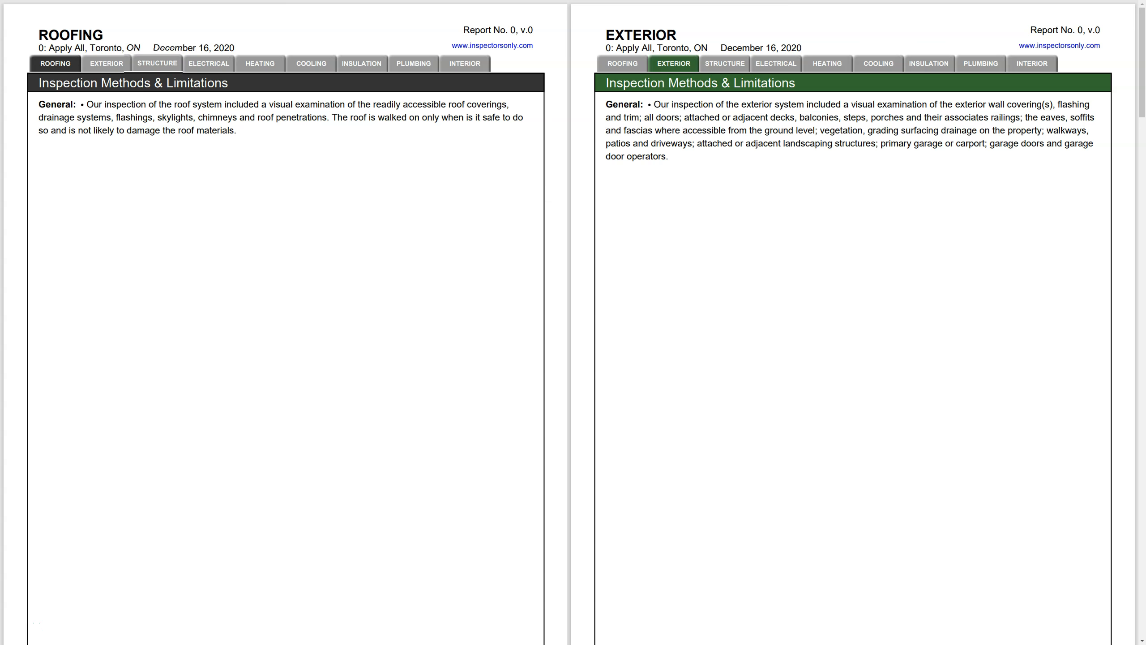
key(Page_Down)
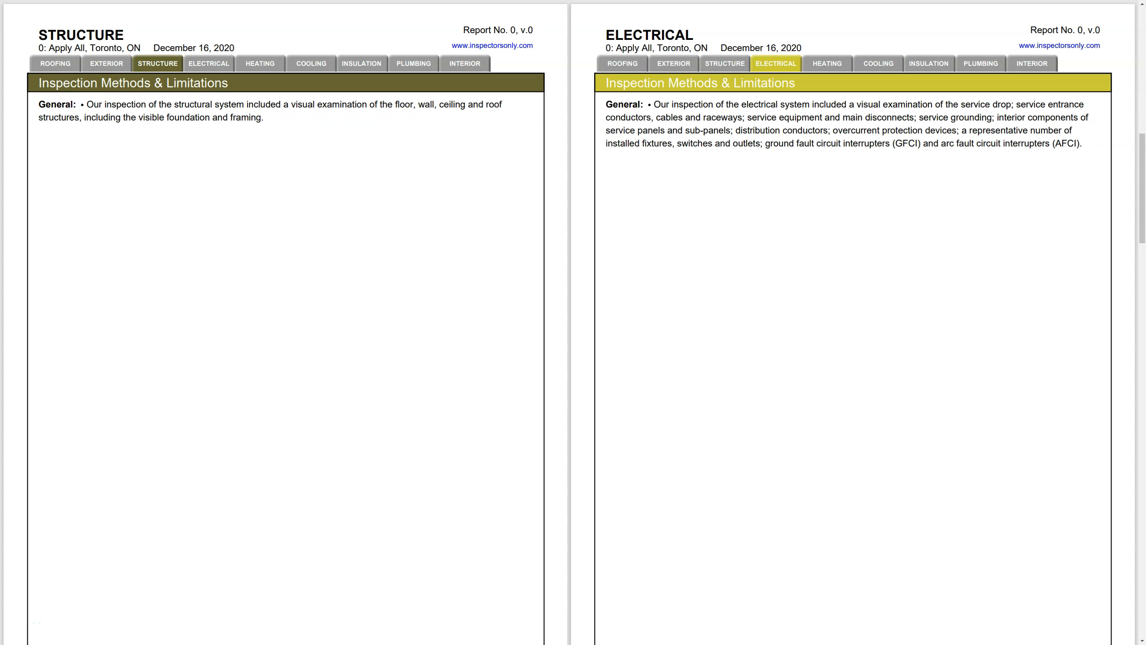
key(Page_Down)
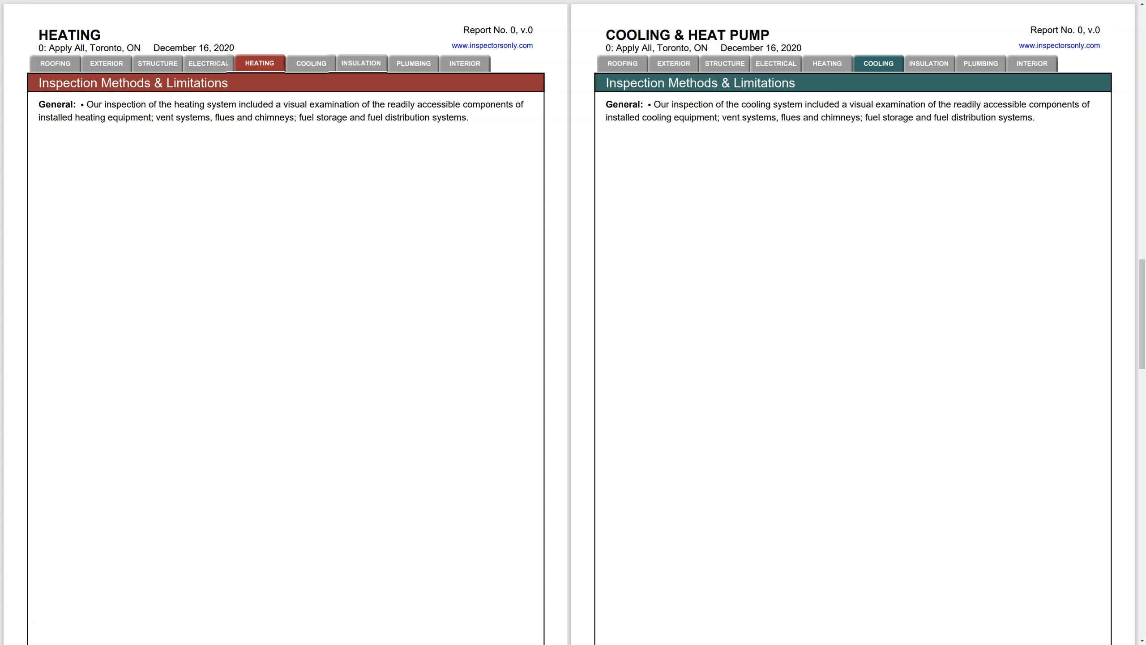
click(362, 63)
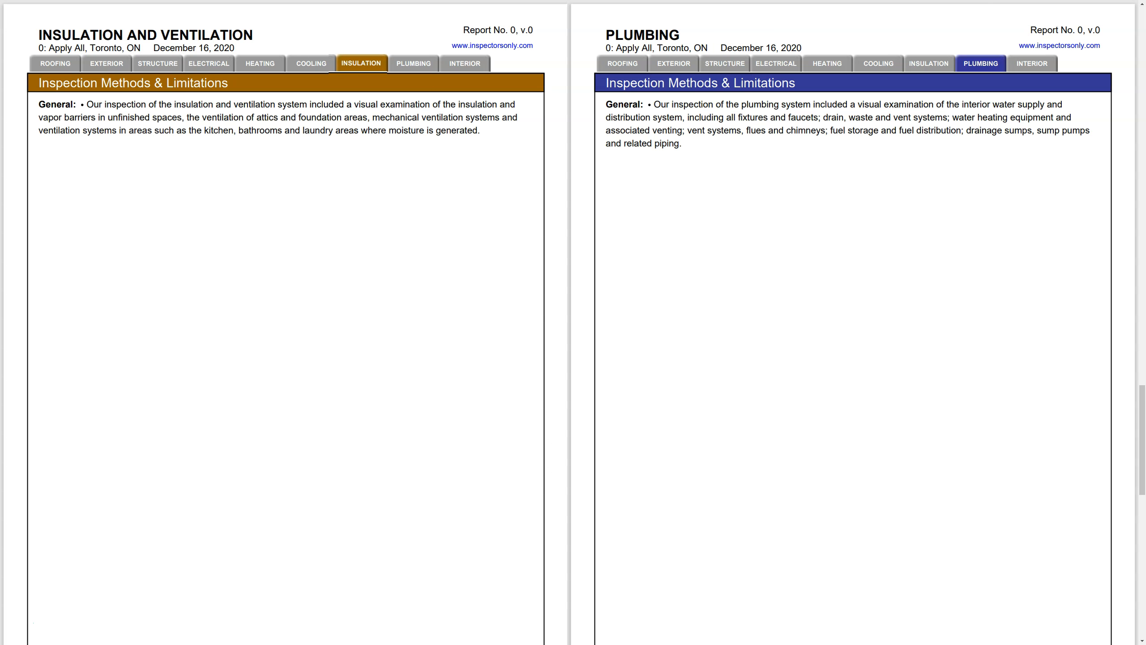
click(465, 63)
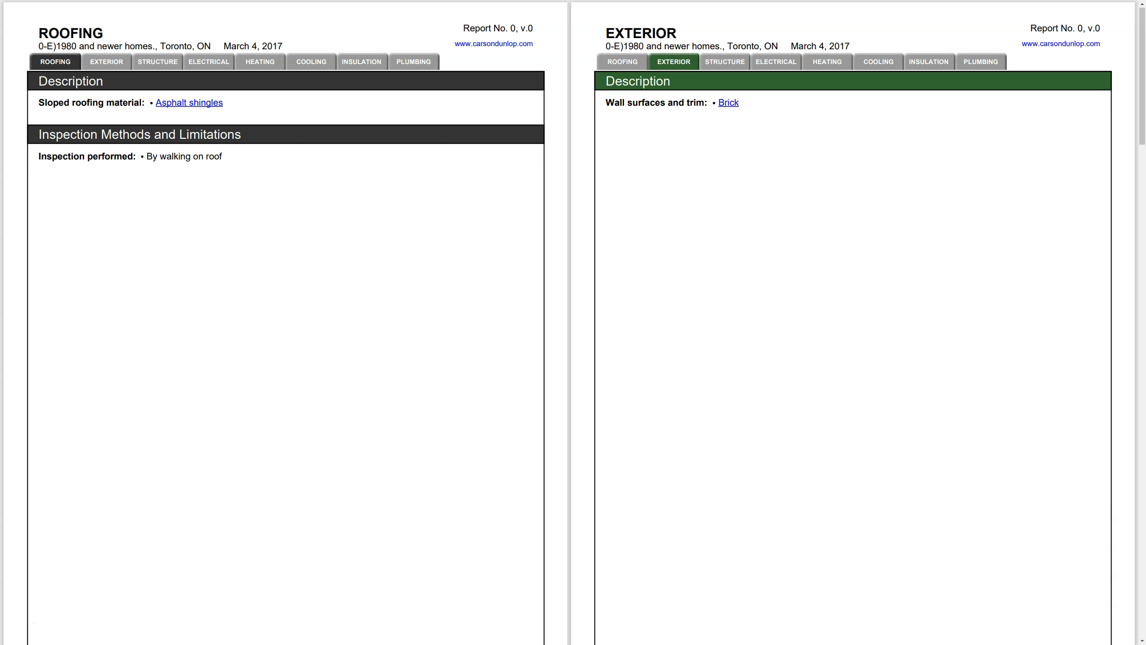
click(158, 62)
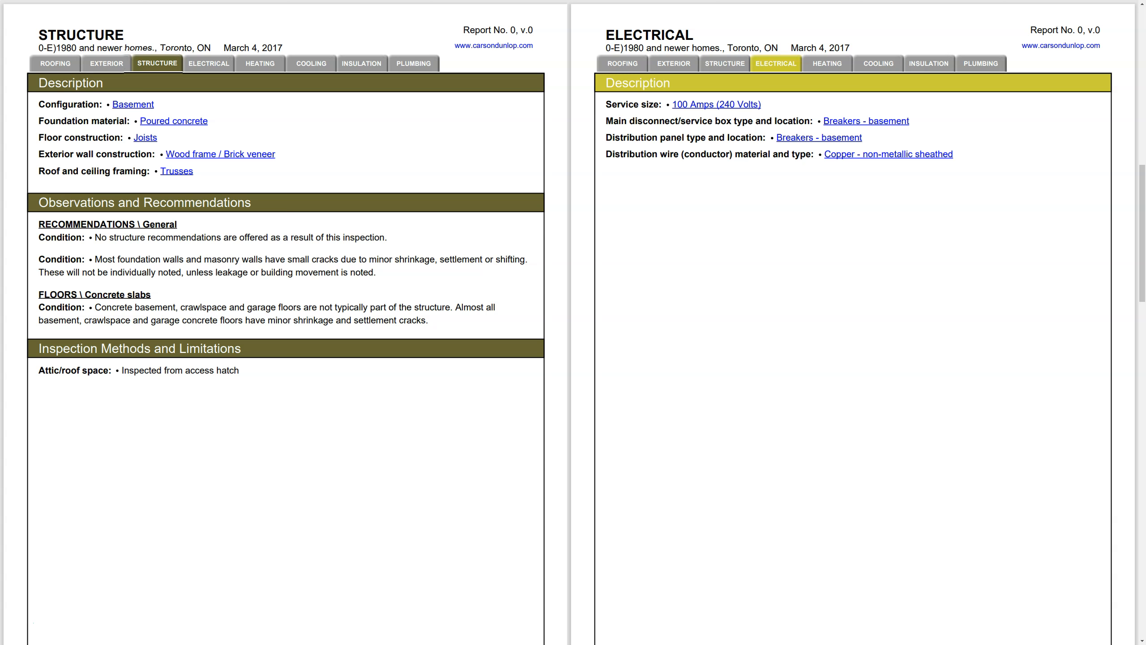
click(260, 64)
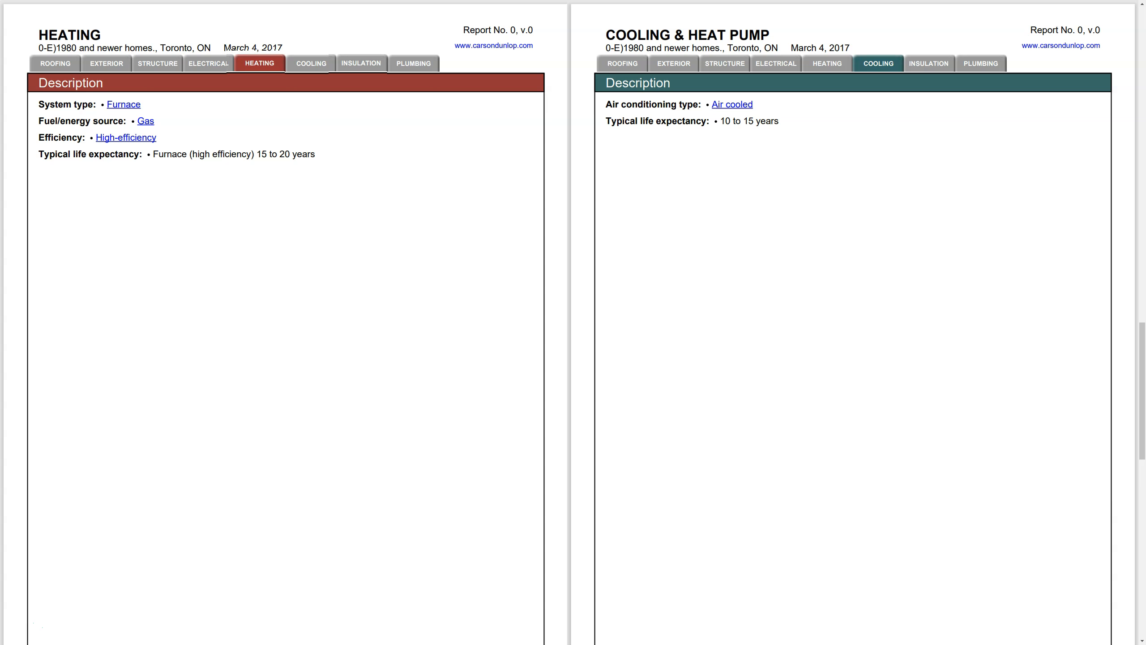
click(361, 63)
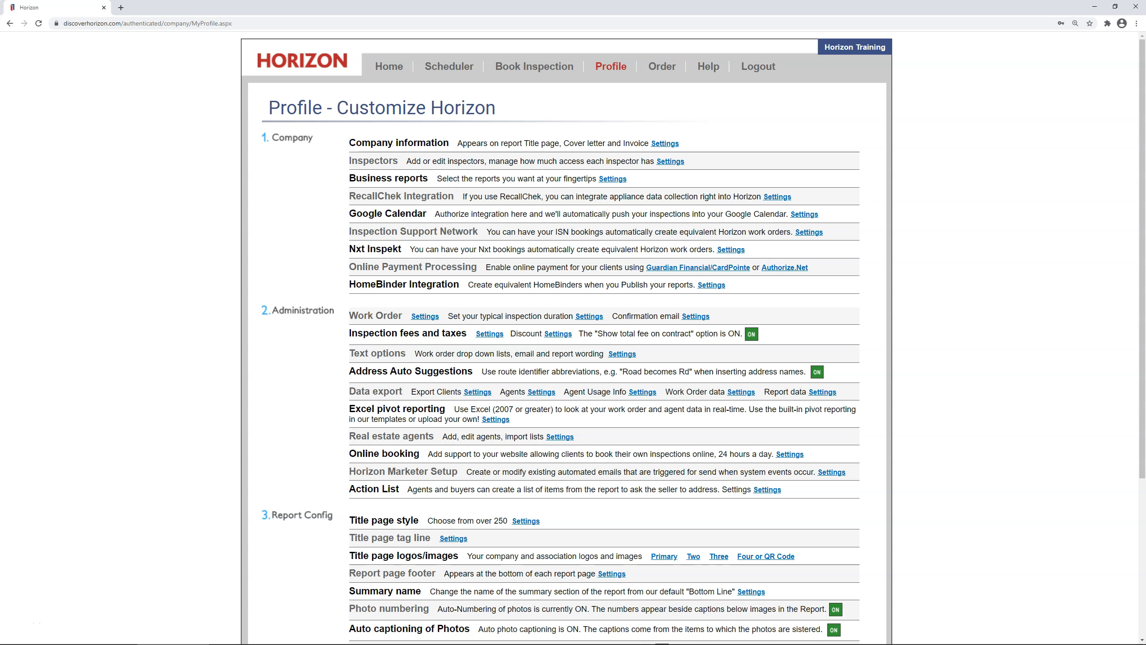
Step: From the profile's template settings, create and save a new template named "3: No access to attic"
scroll(573, 338, down, 5)
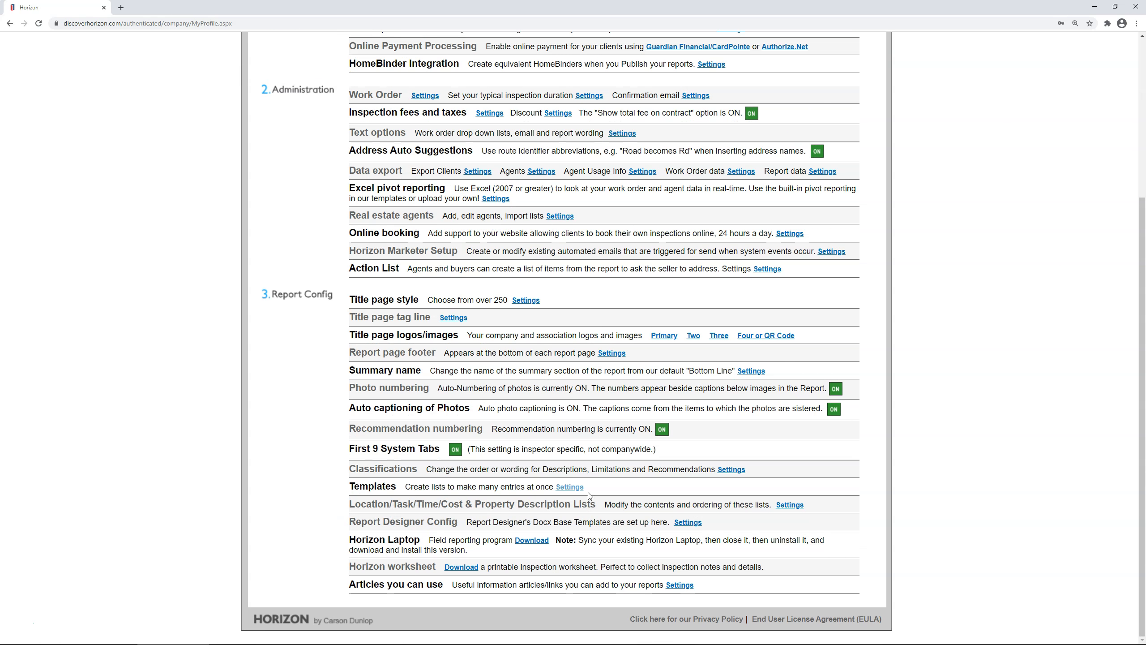
click(570, 487)
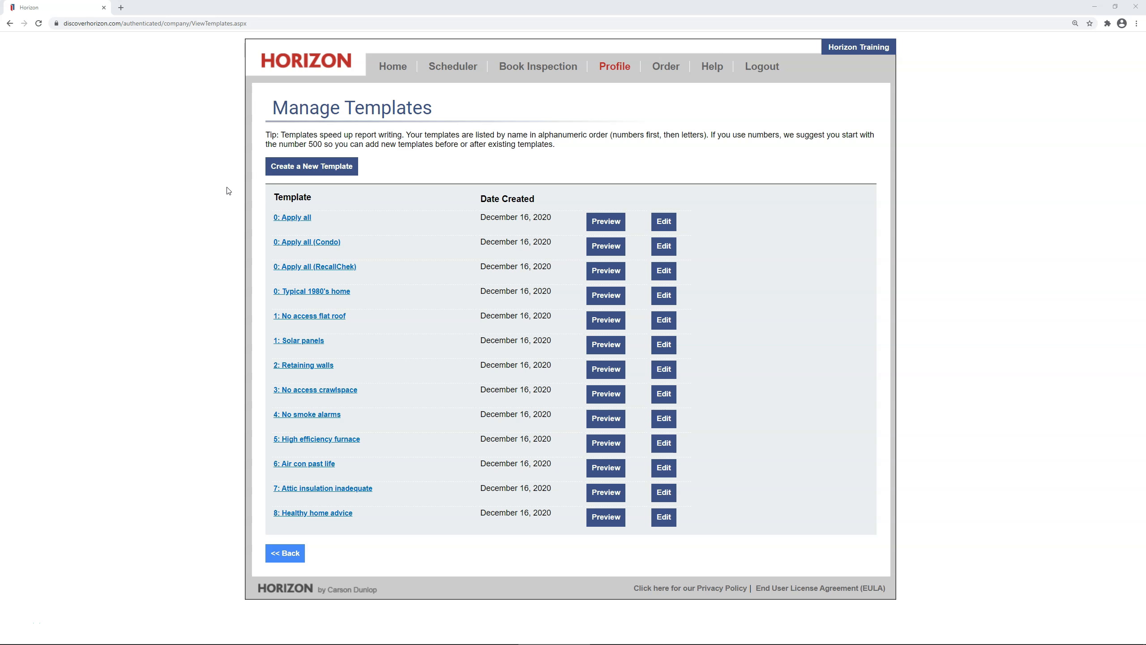
click(289, 169)
click(294, 183)
text(3: No access to attic)
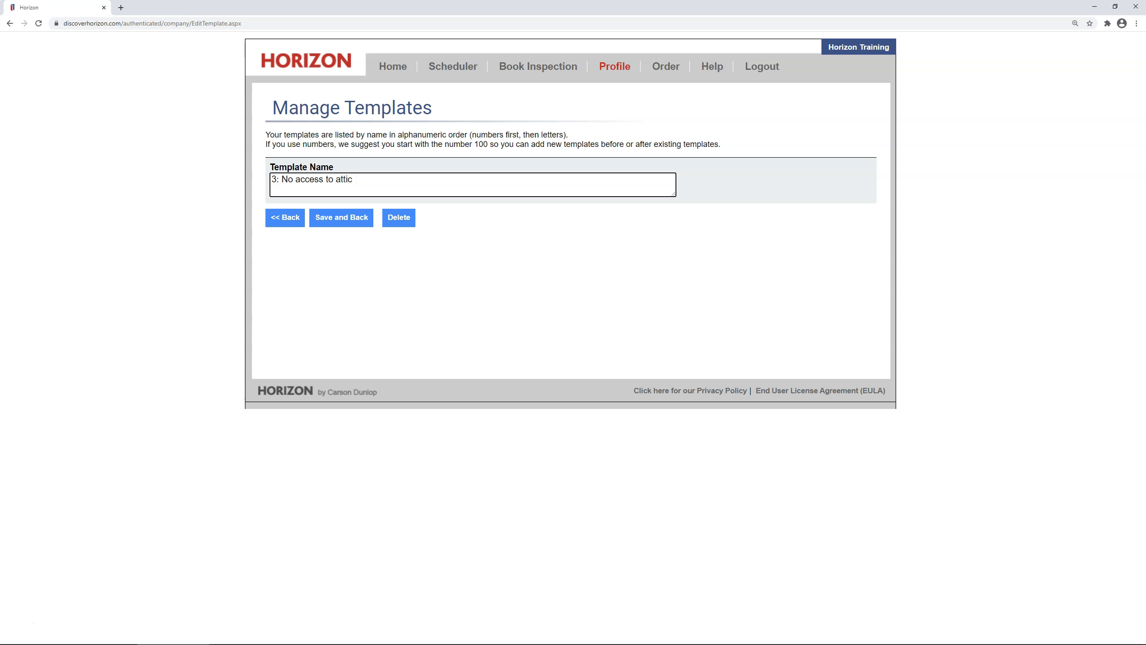
click(339, 213)
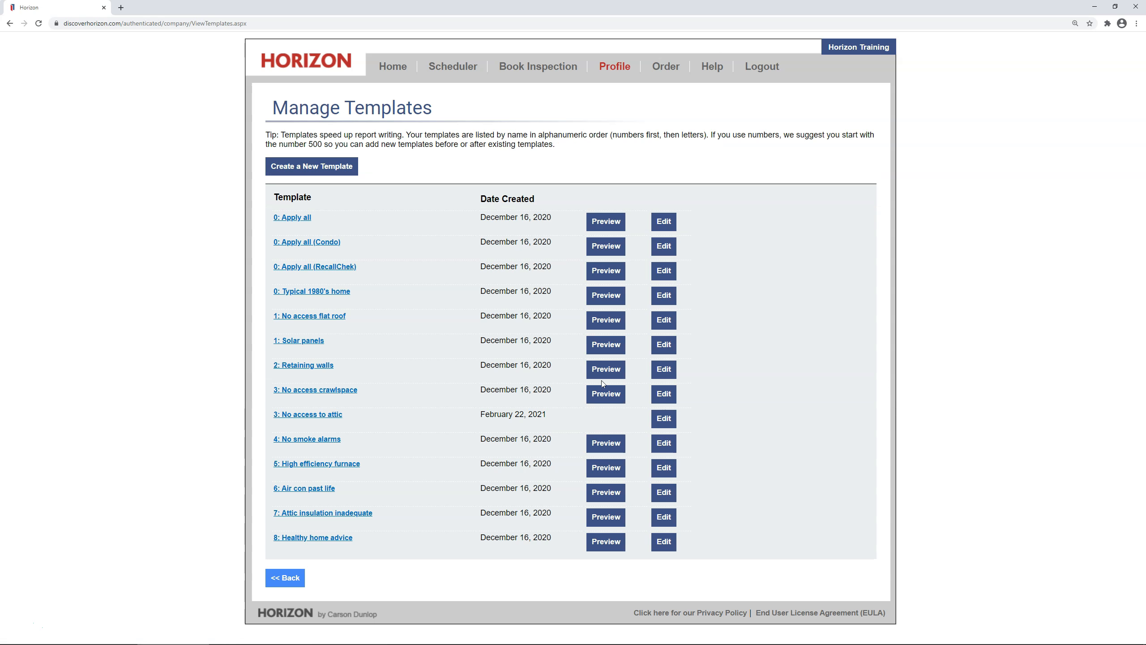
Step: Open the contents of the "3: No access to attic" template and mark the structure's Attic/roof space limitation as No access
click(657, 418)
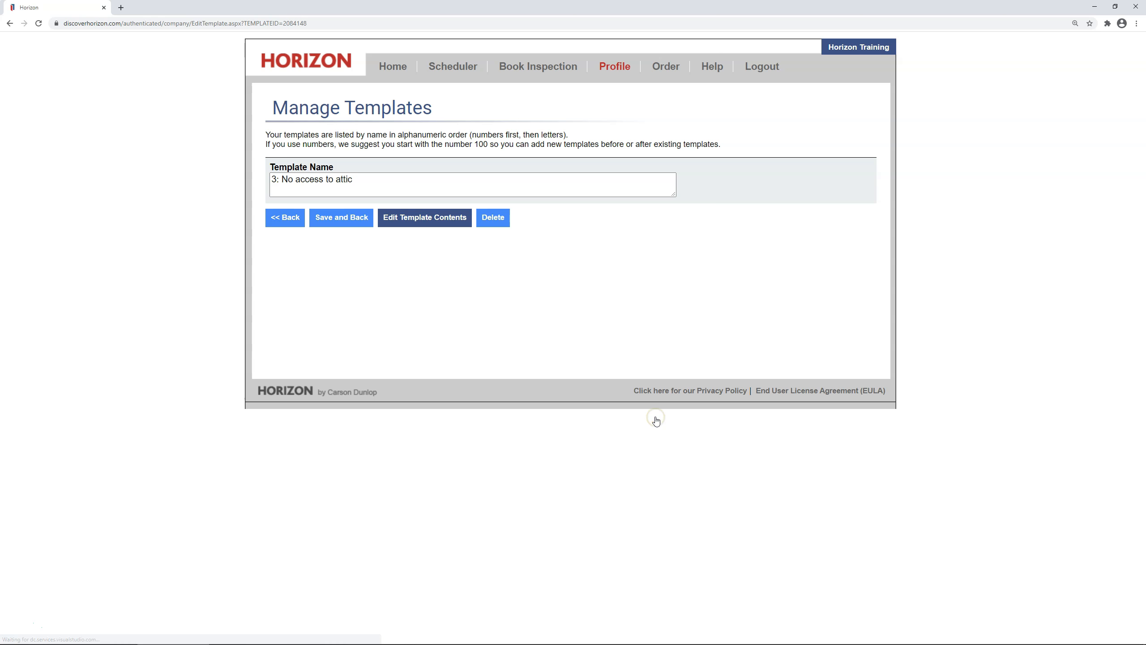
click(412, 218)
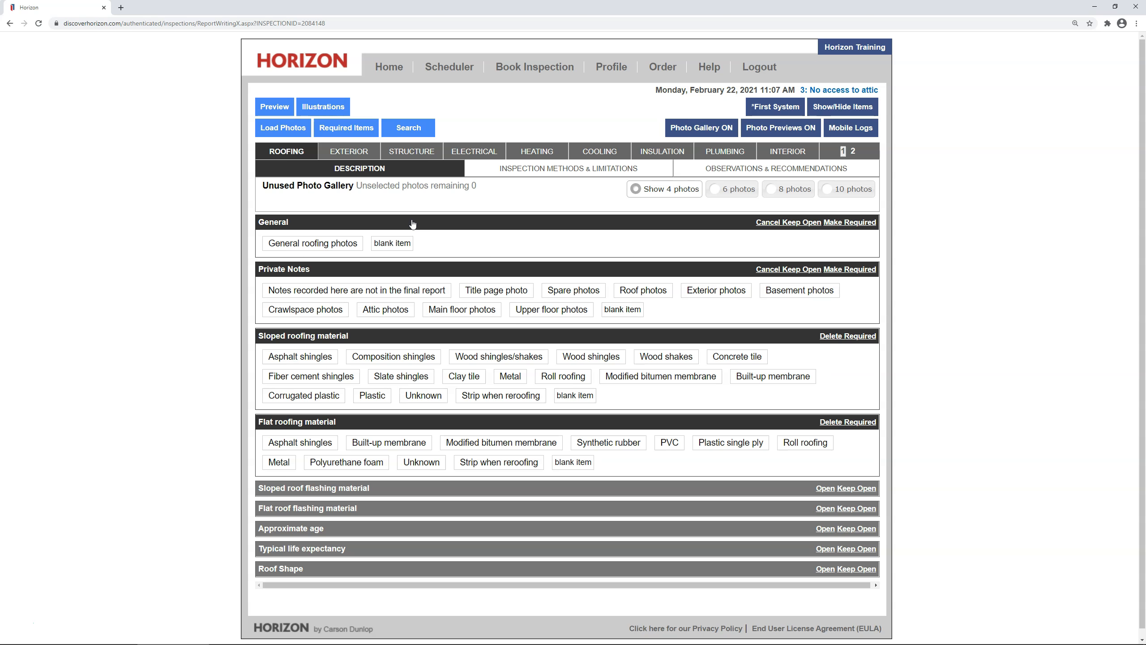
click(424, 153)
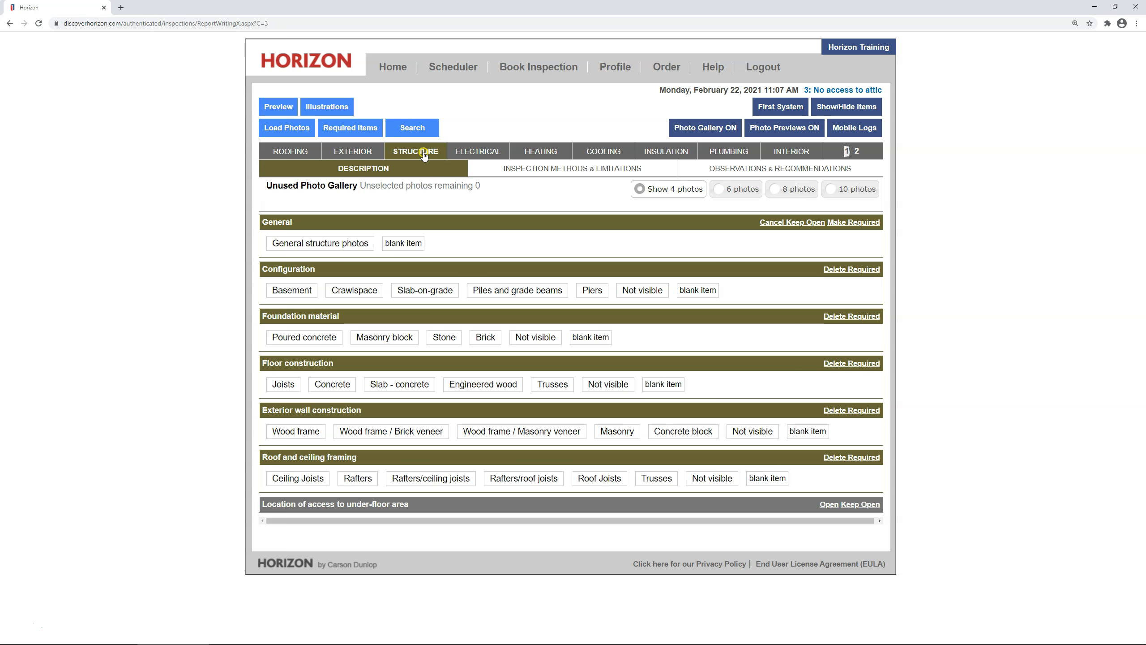
click(499, 174)
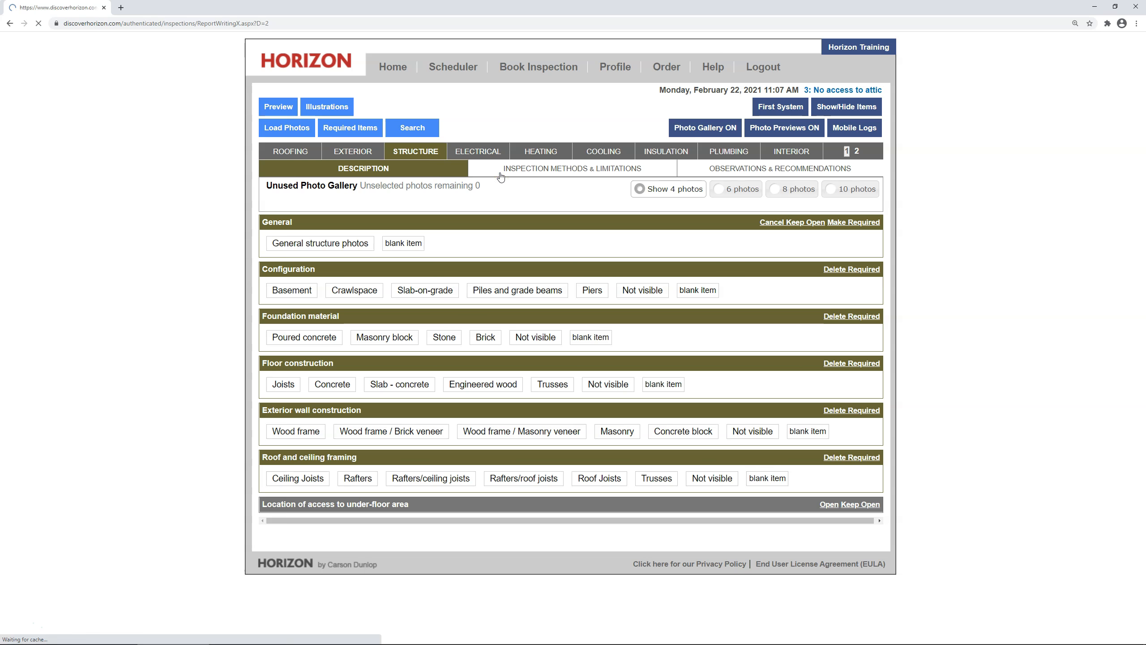
click(573, 338)
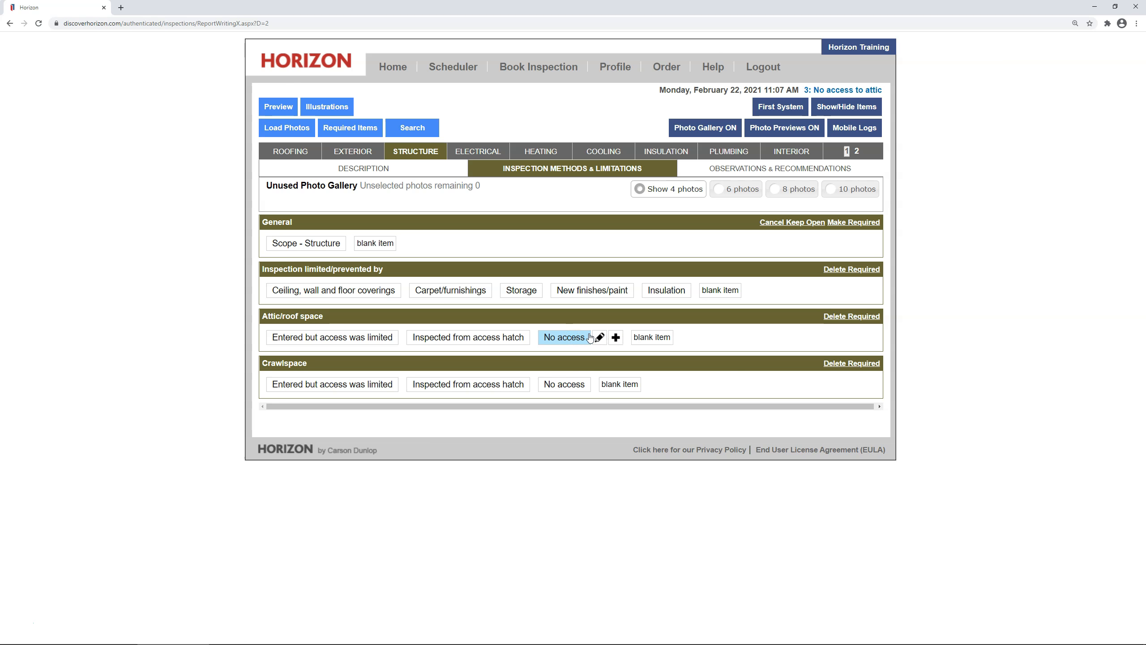
Step: Add the structure overview recommendation "No attic access" with location Attic, task Further evaluation and time Immediate, and include it in the summary
click(725, 172)
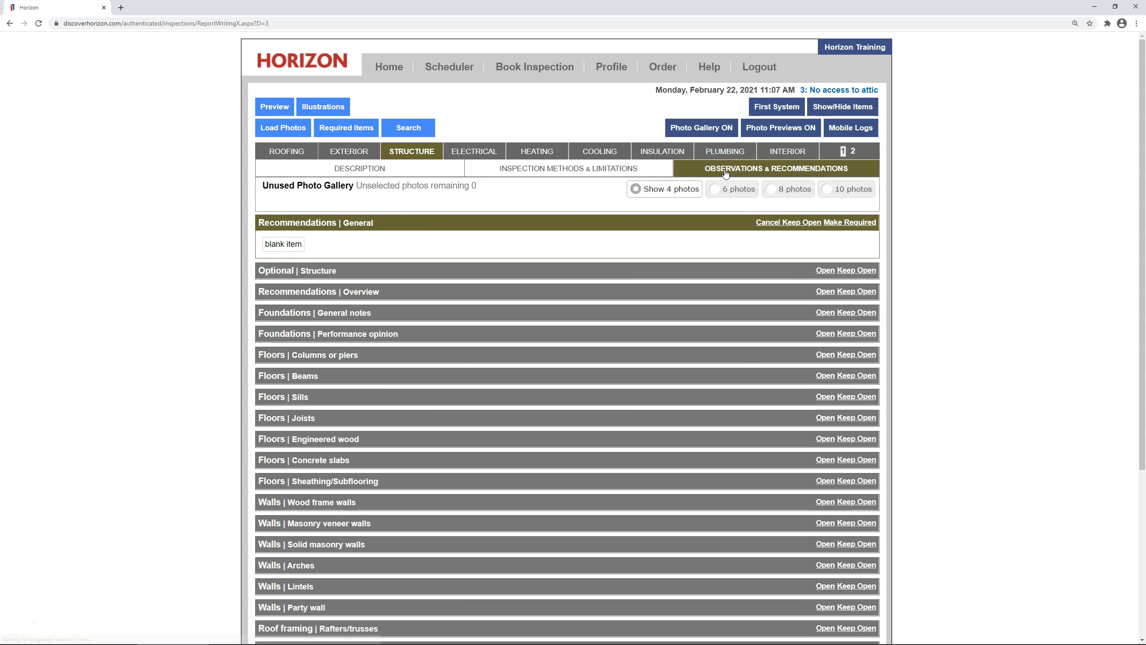
click(567, 291)
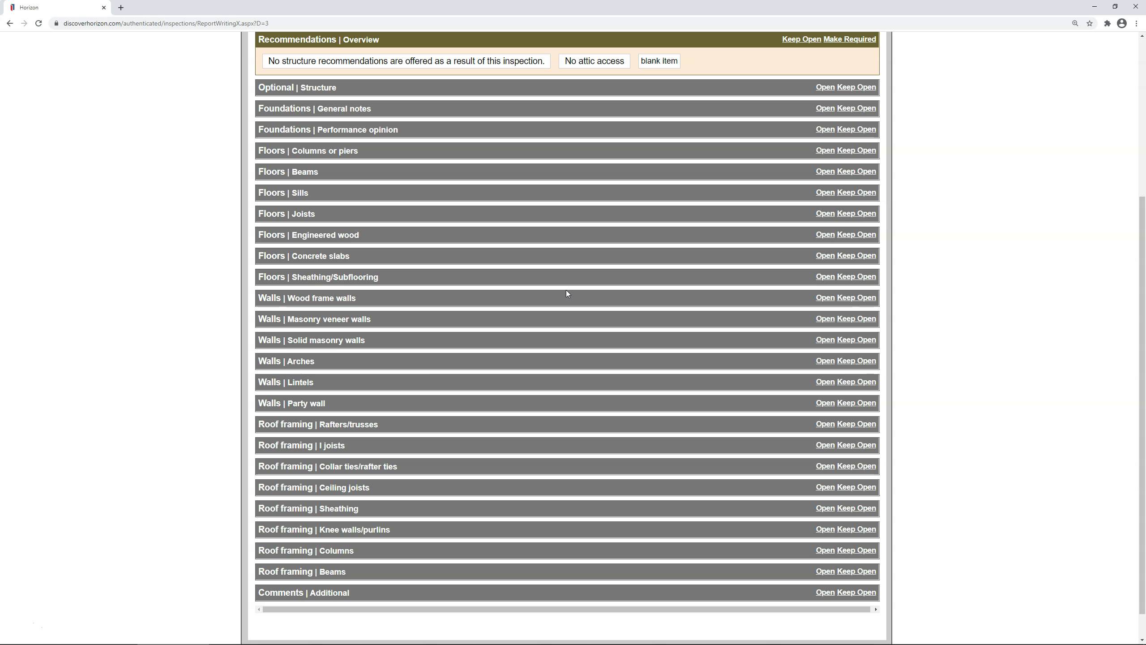
click(608, 66)
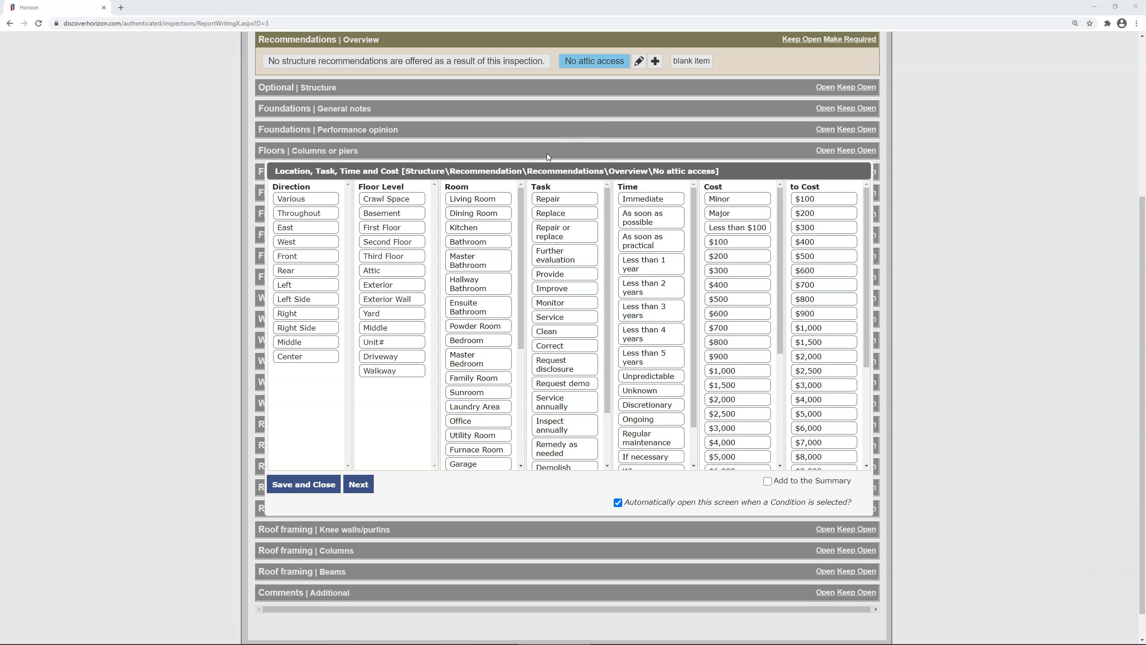
click(412, 271)
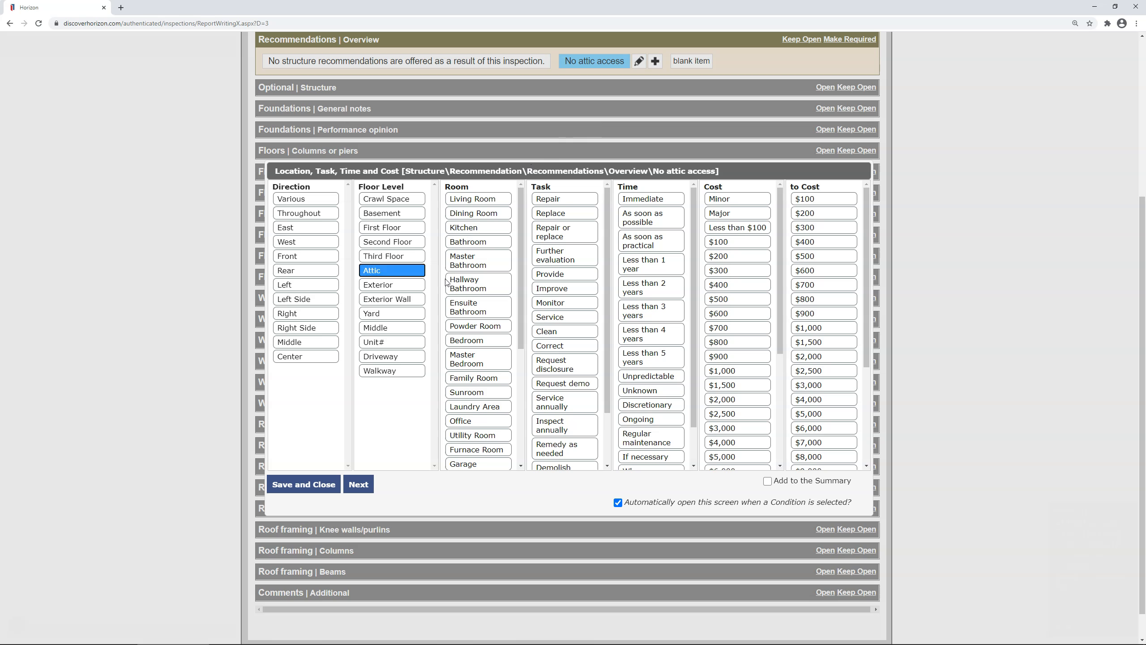
click(556, 262)
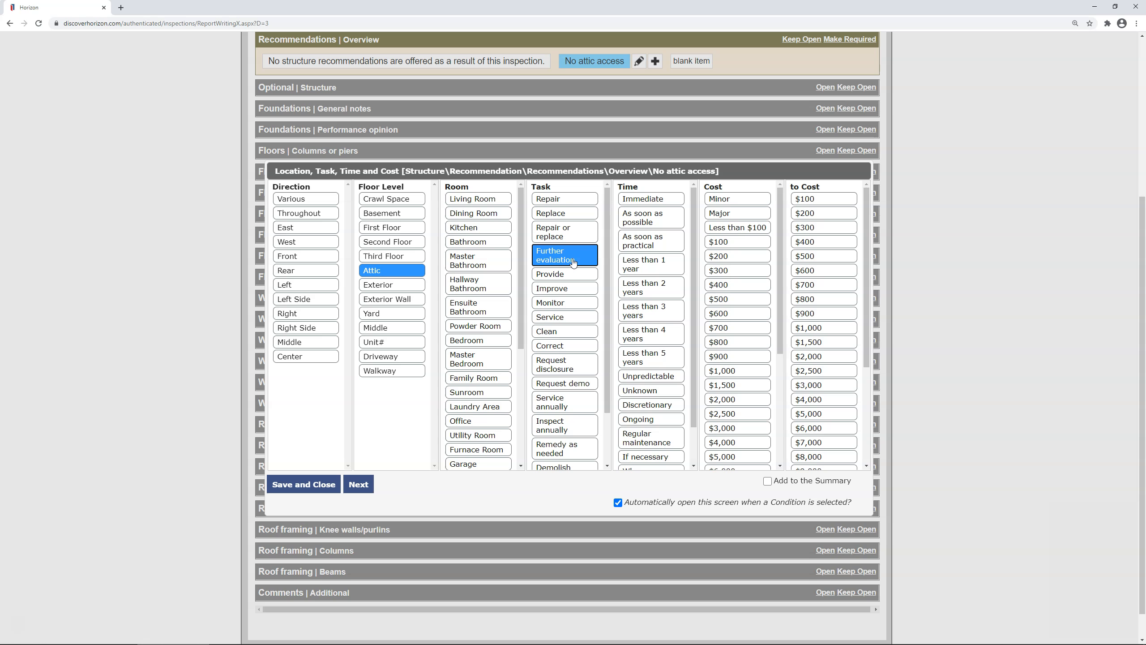
click(655, 200)
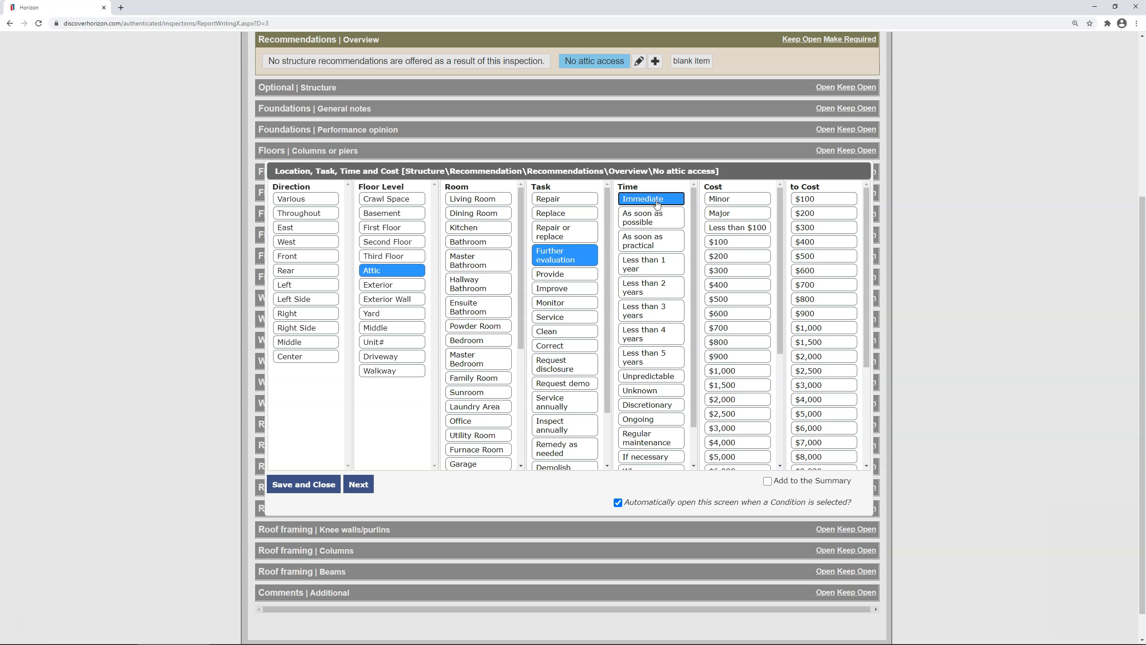
click(767, 482)
Step: Save the recommendation with the note "Gain access and inspect to verify there are no issues with the structure, insulation, etc."
click(367, 490)
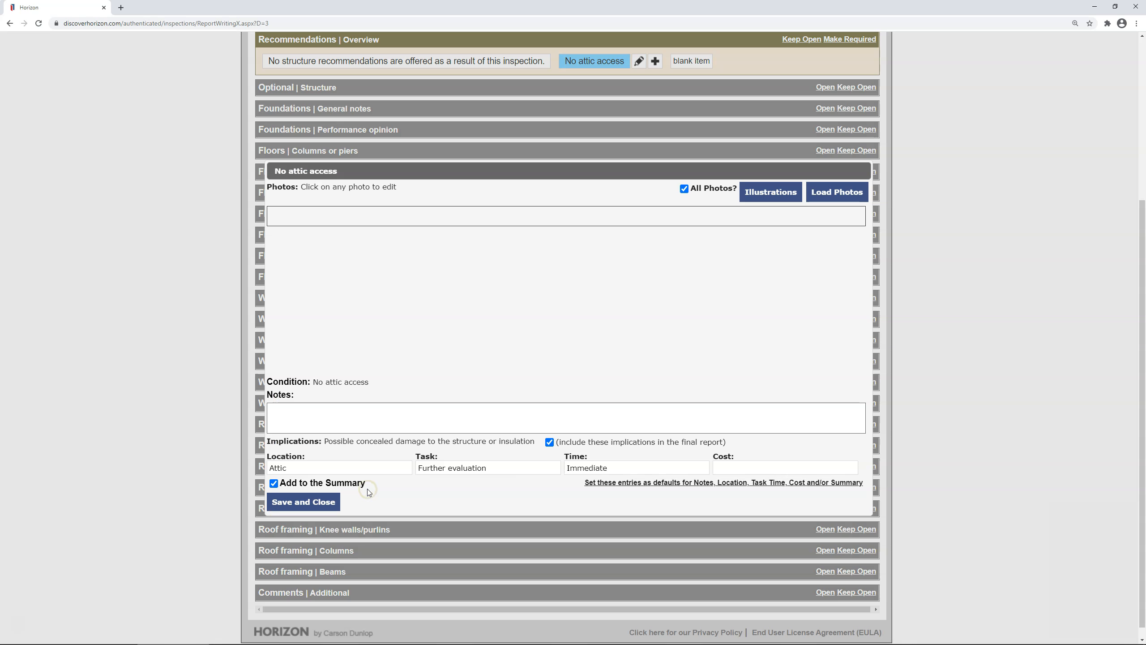
click(417, 429)
text(Gain access and inspect to verify there are no issues with the structure, insulation, etc.)
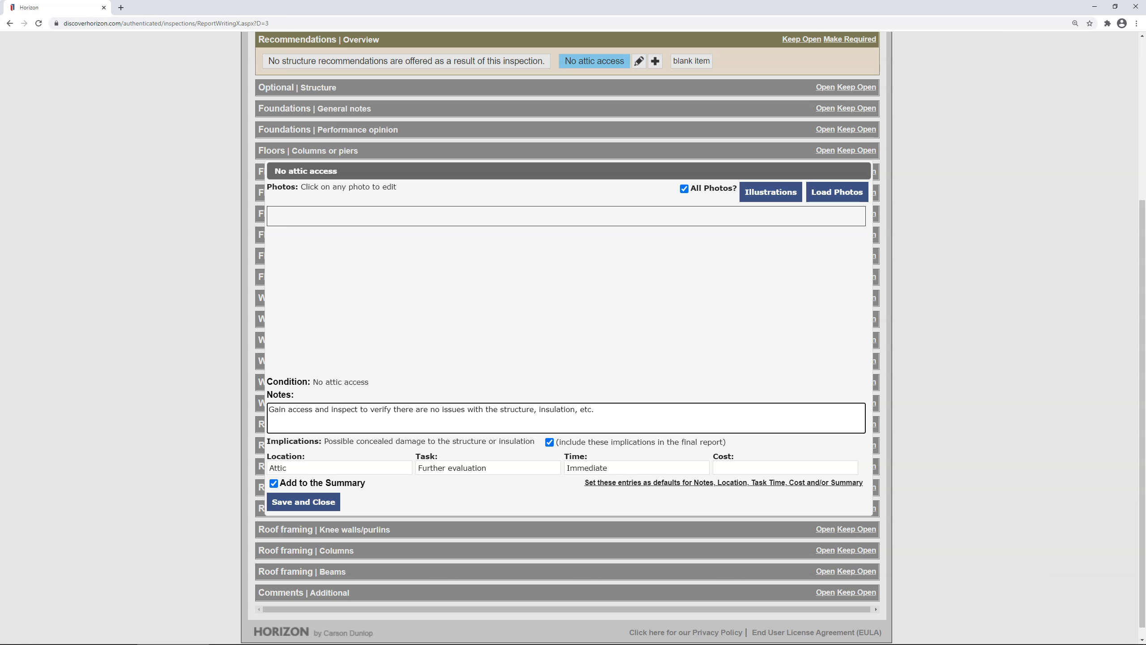
click(333, 501)
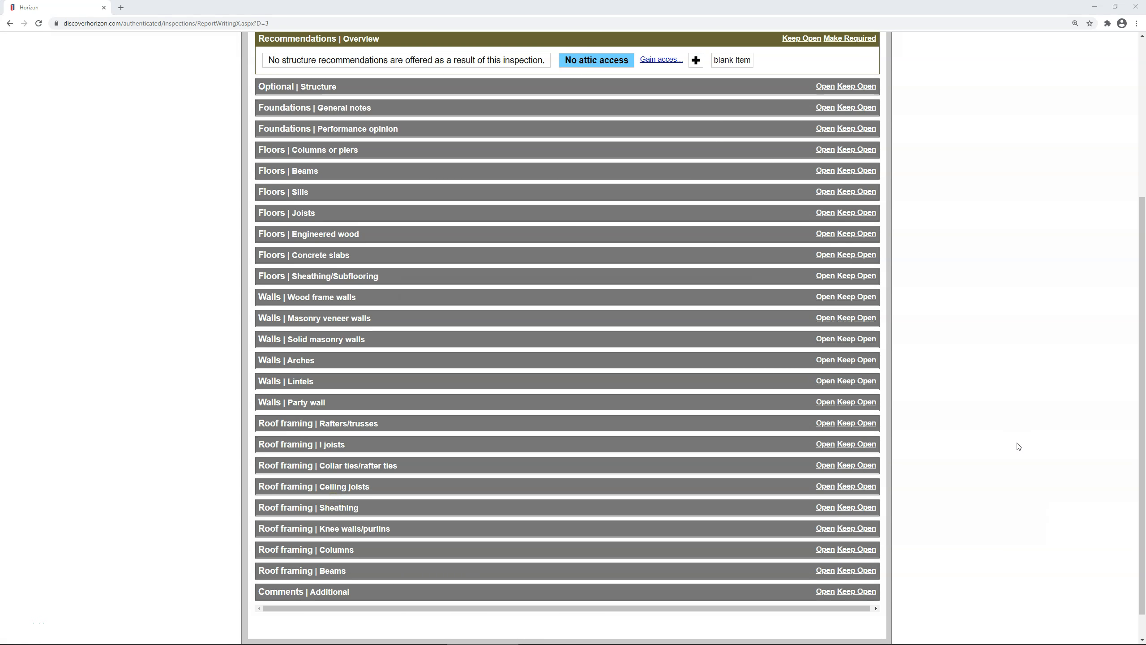
Step: For Insulation, set the attic/roof material, amount/value and air/vapor barrier to Not determined, and mark Attic as limiting the inspection through lack of access
scroll(1017, 446, up, 4)
click(658, 145)
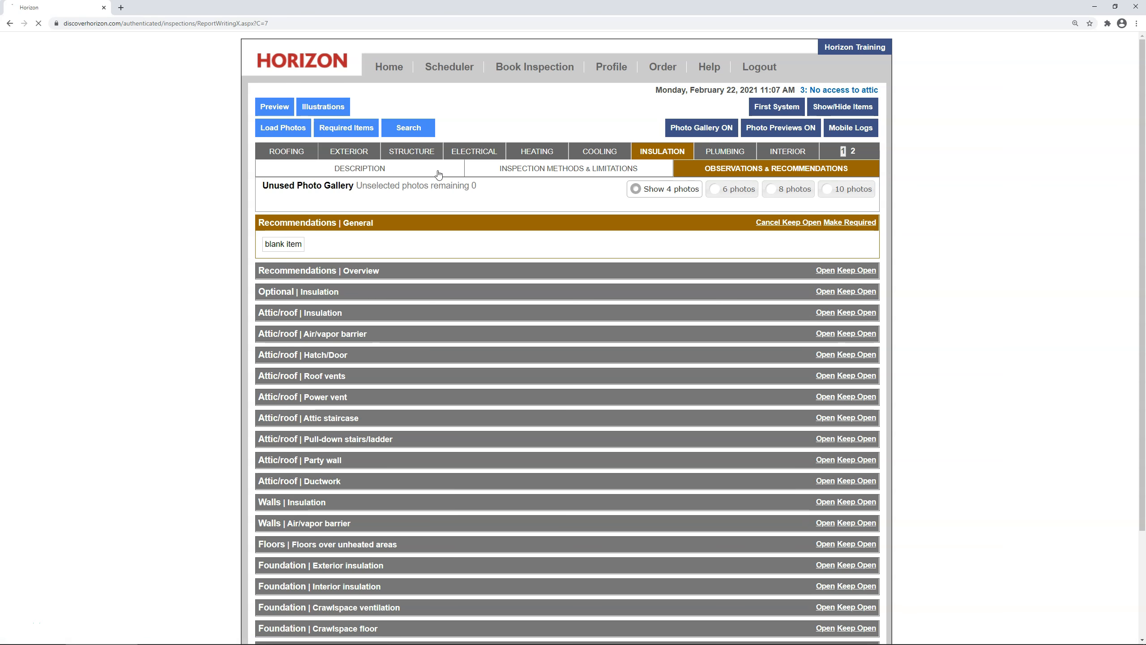
click(437, 173)
click(409, 309)
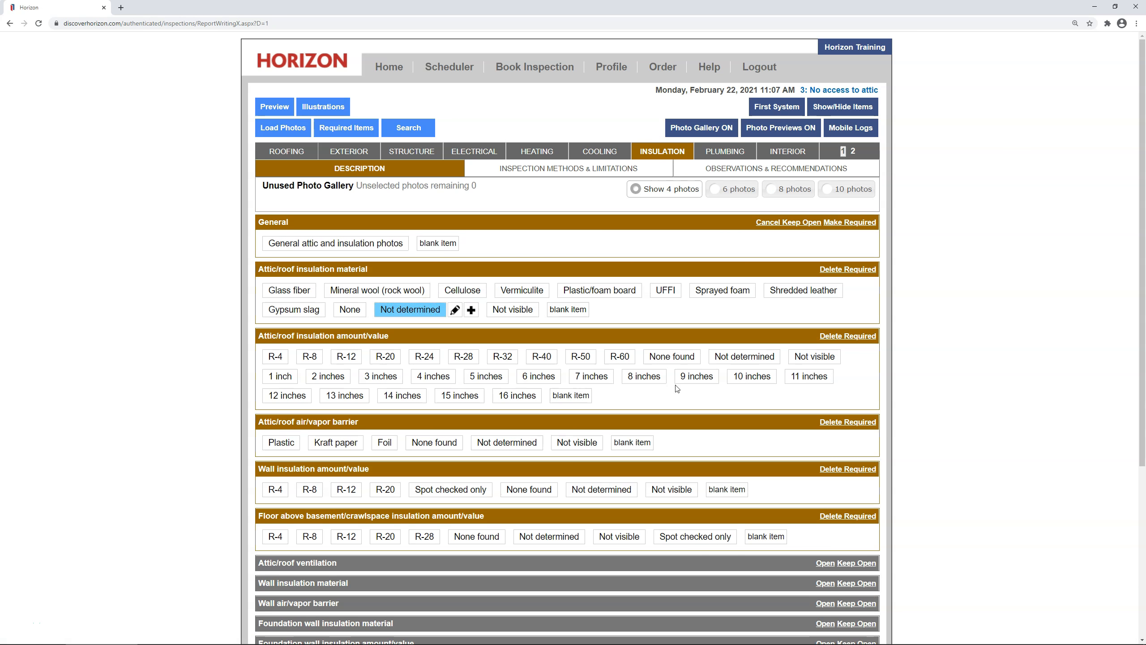
click(744, 357)
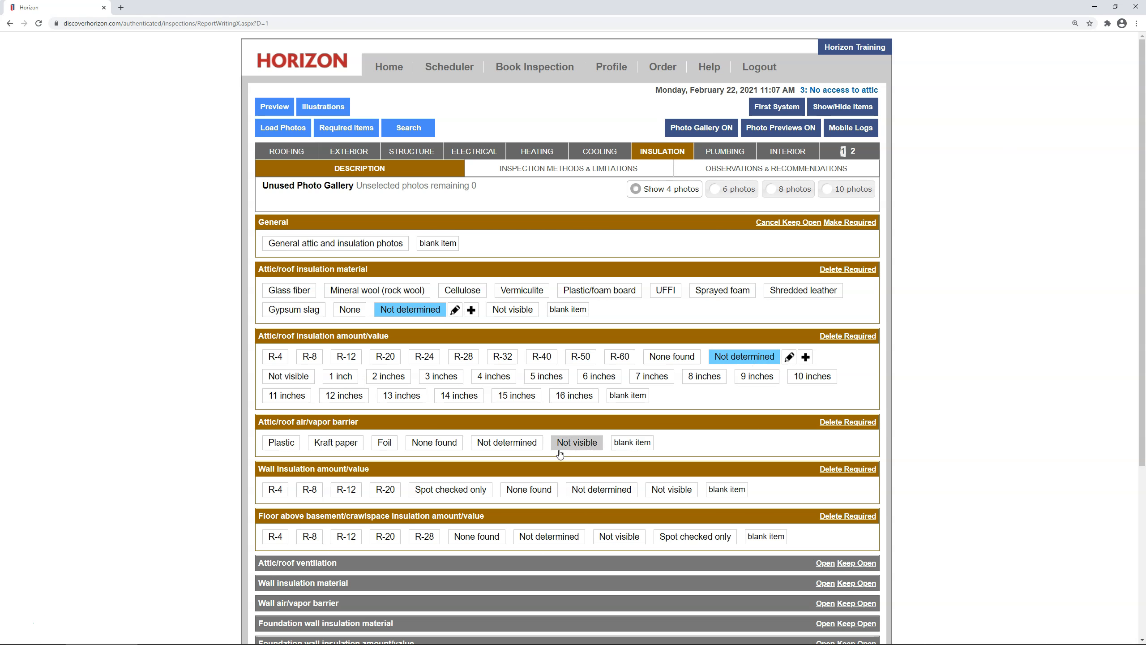
click(519, 443)
click(586, 169)
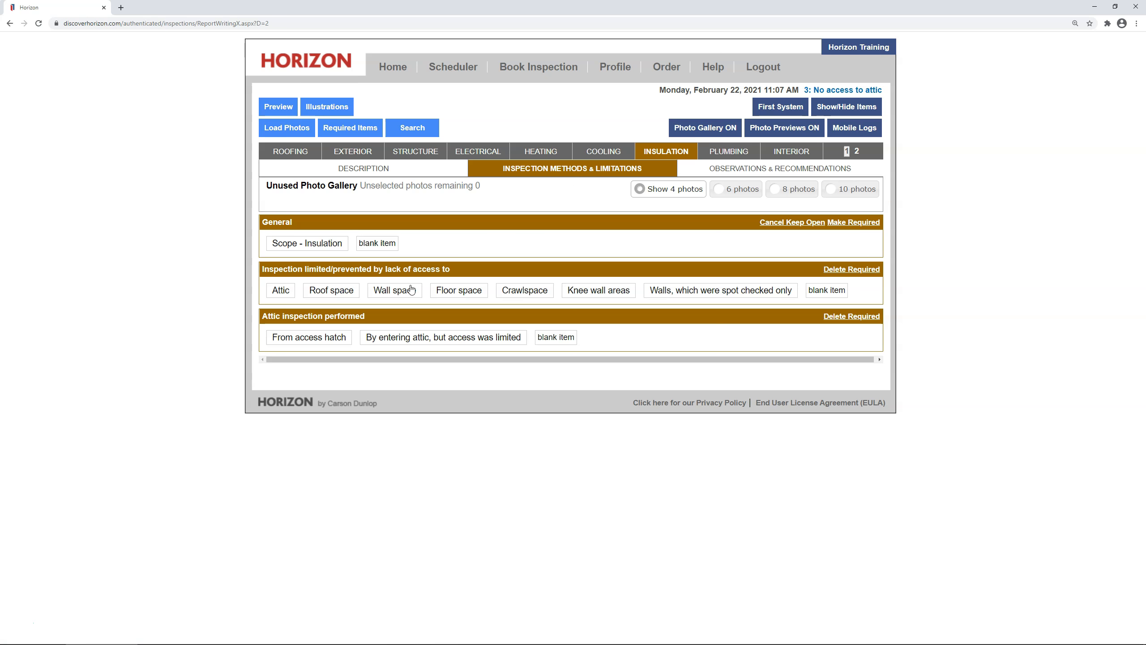
click(280, 290)
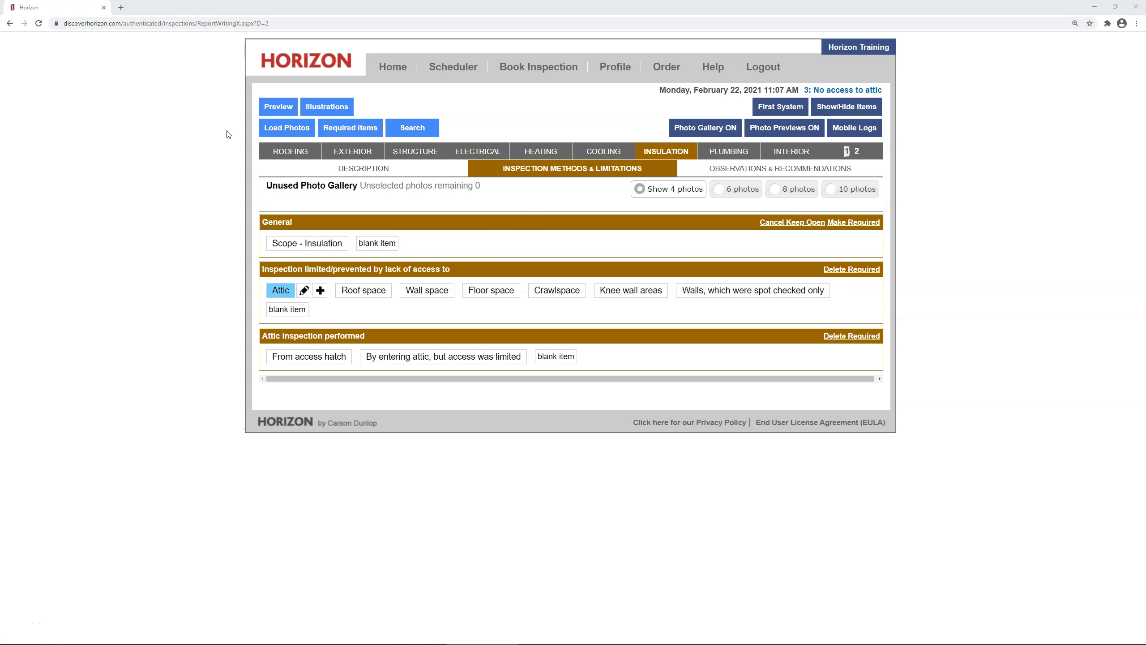
Step: Preview the template's report fitted to the full page and check its Structure section
click(266, 109)
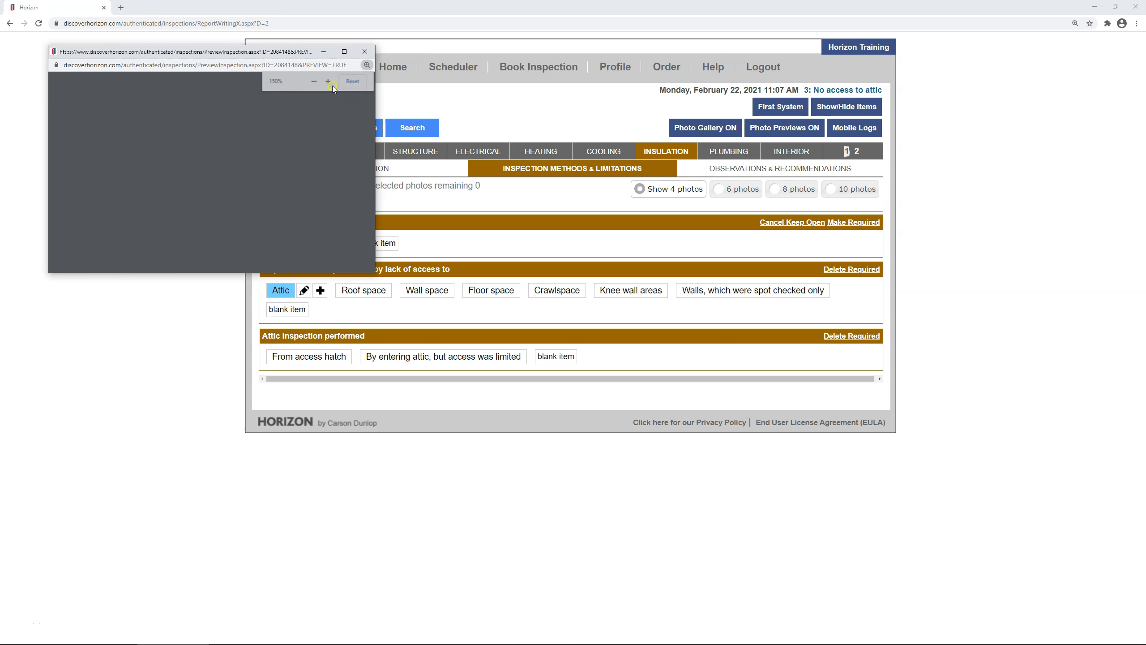
click(348, 51)
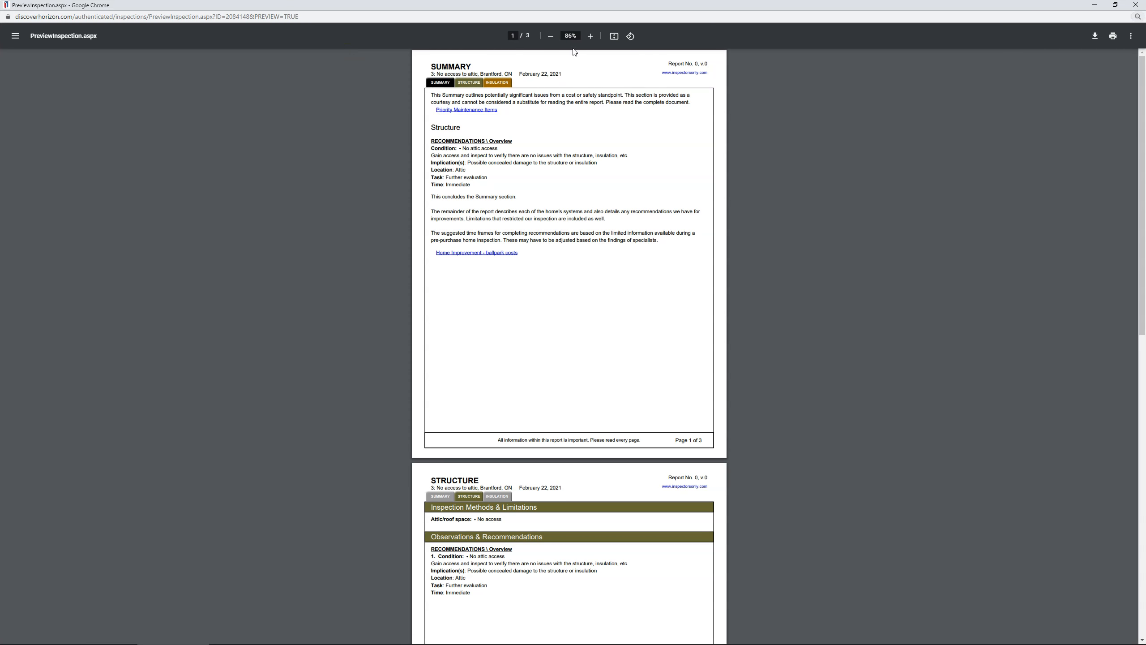
click(612, 37)
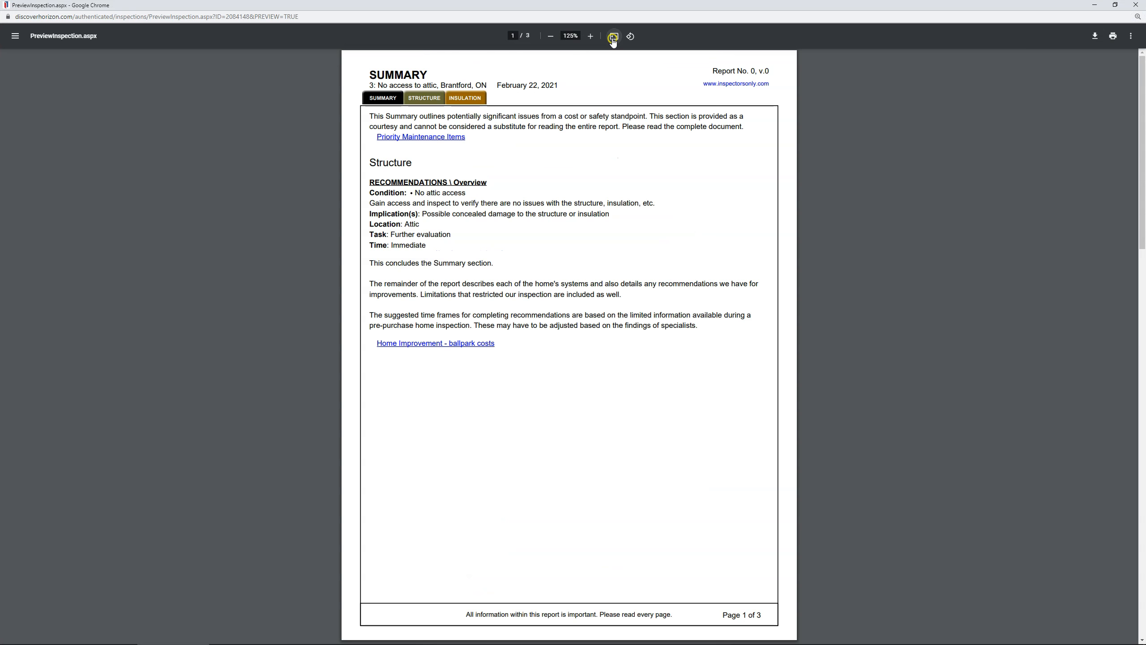
click(421, 106)
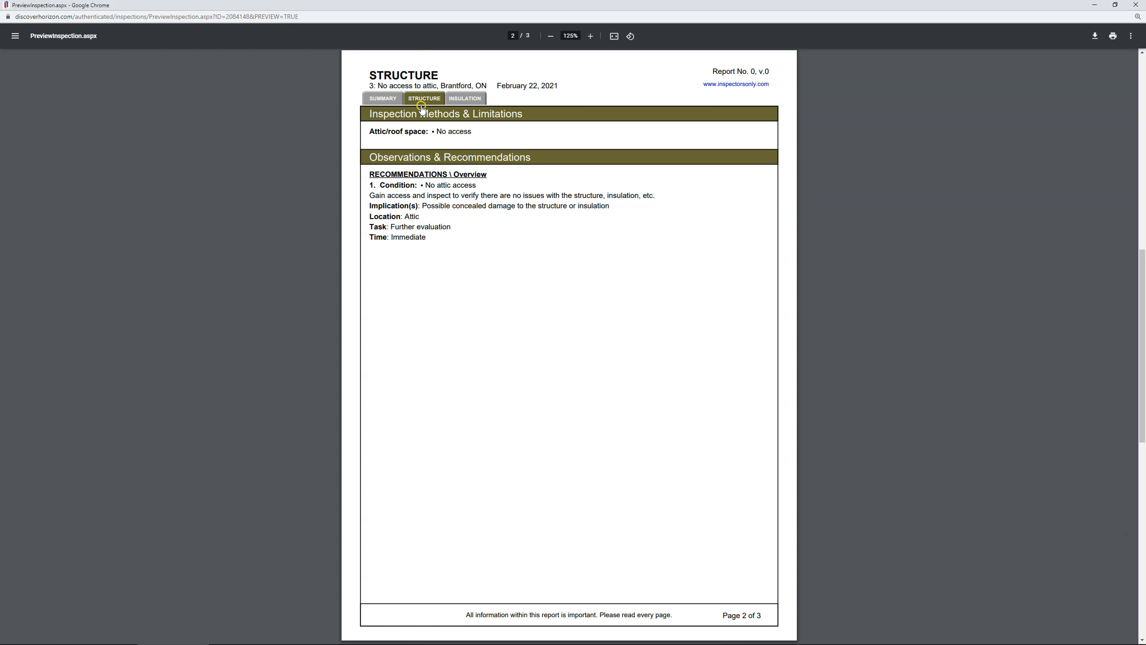
Step: Check the Insulation section of the previewed template report and close the preview
click(464, 106)
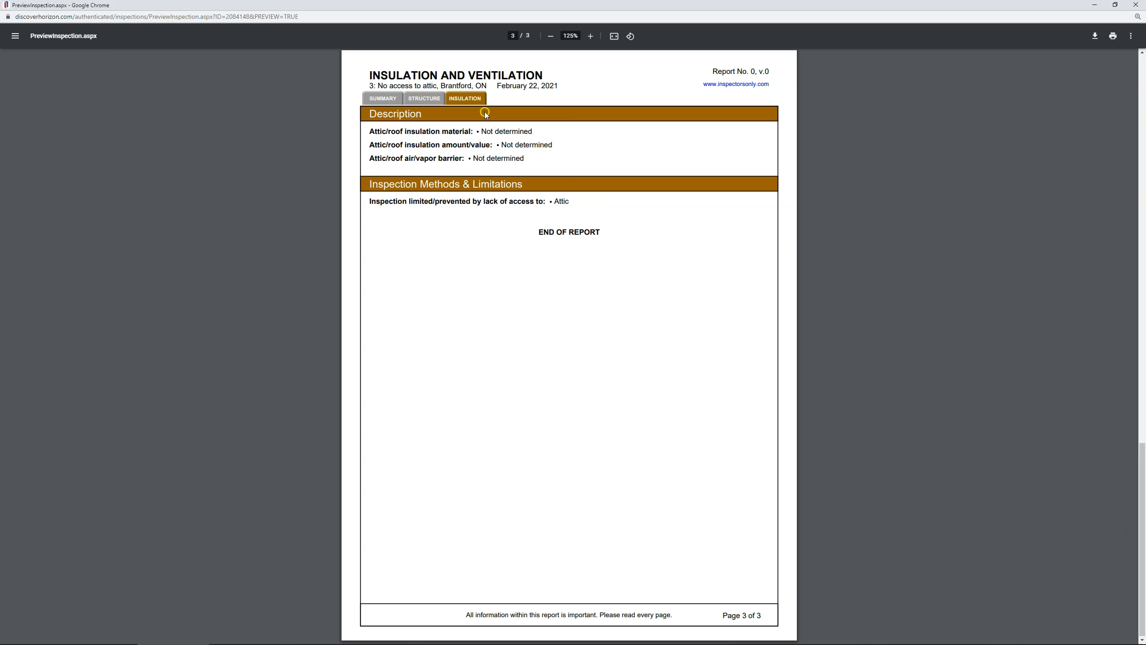
click(1136, 4)
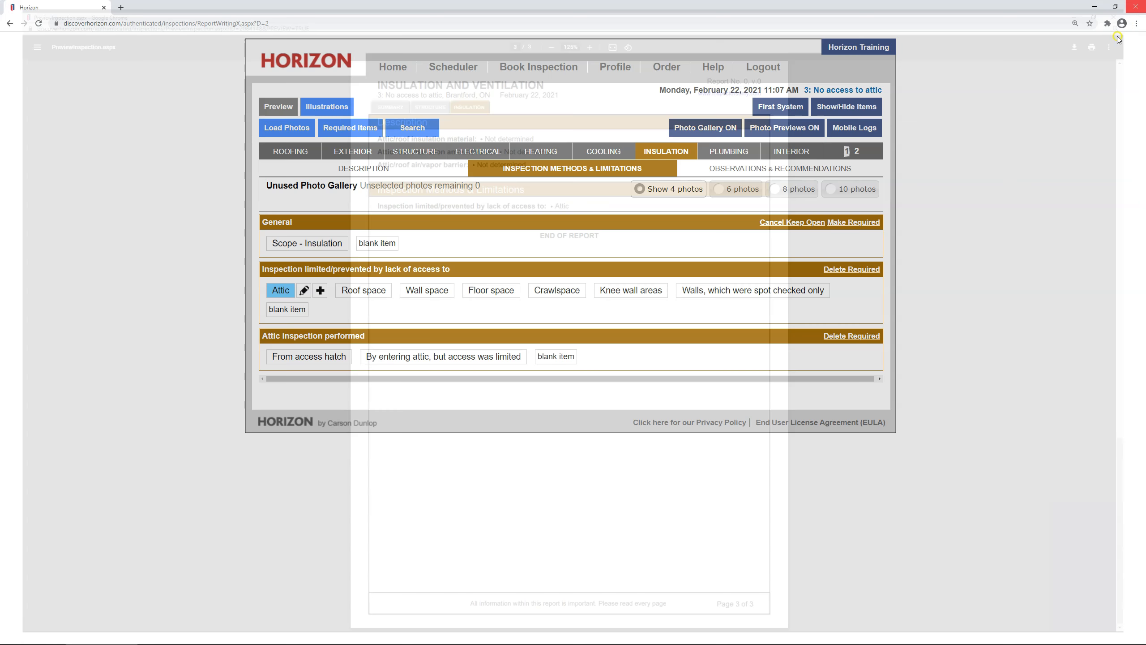
Step: Open the report of the in-progress inspection from the work order list and apply the template "3: No access to attic" to it
click(406, 70)
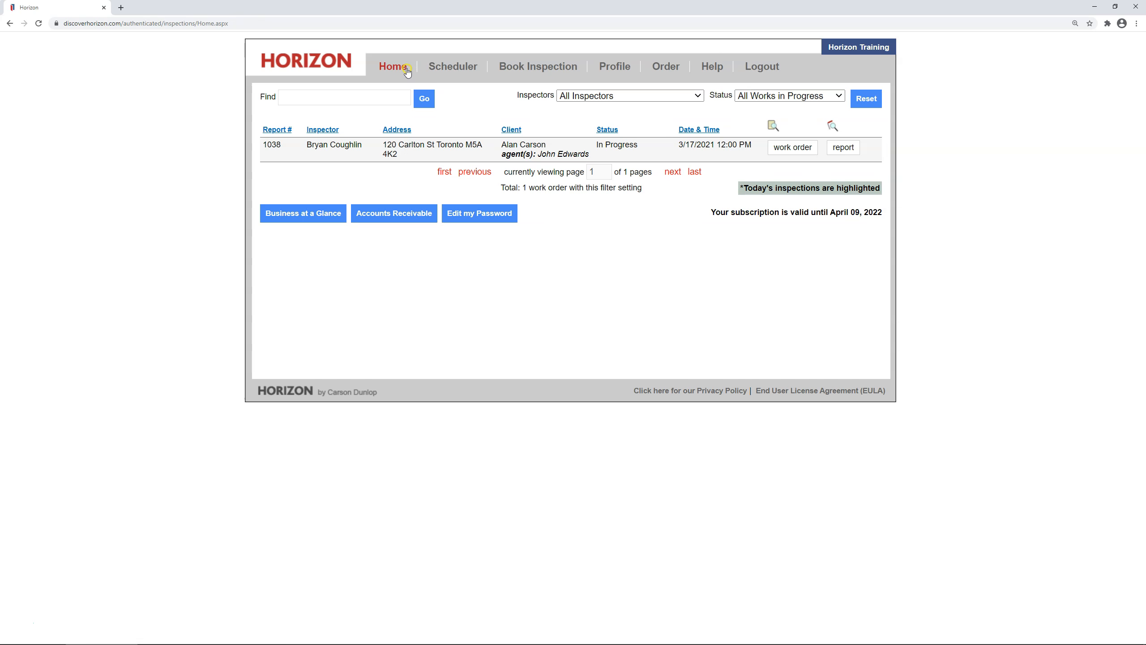
click(844, 149)
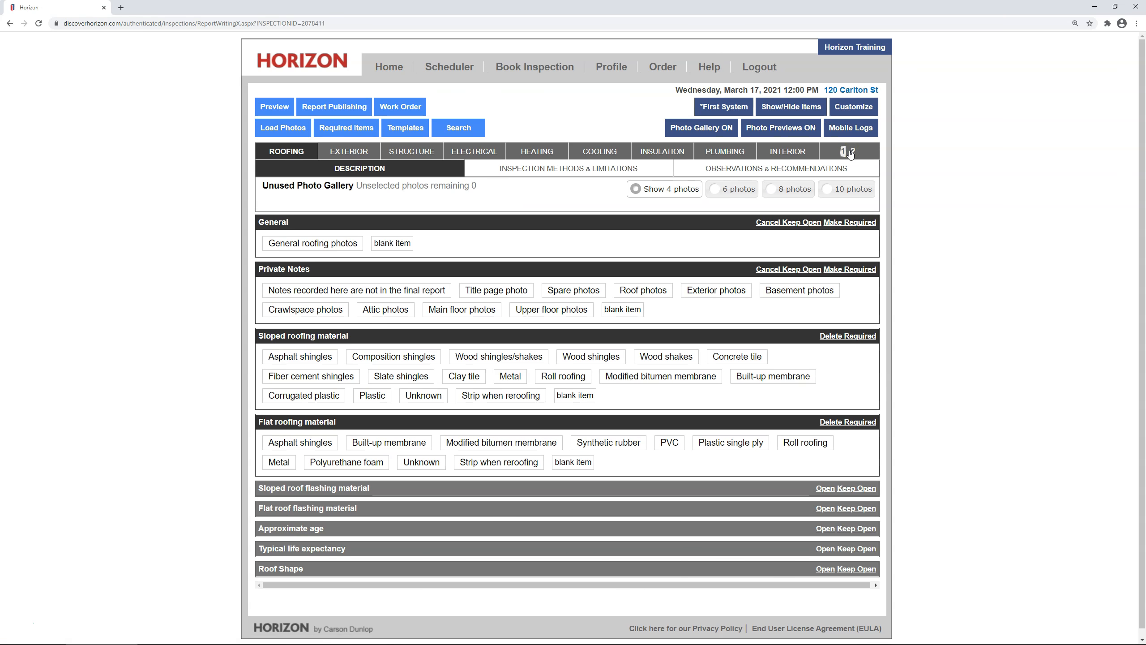
click(409, 129)
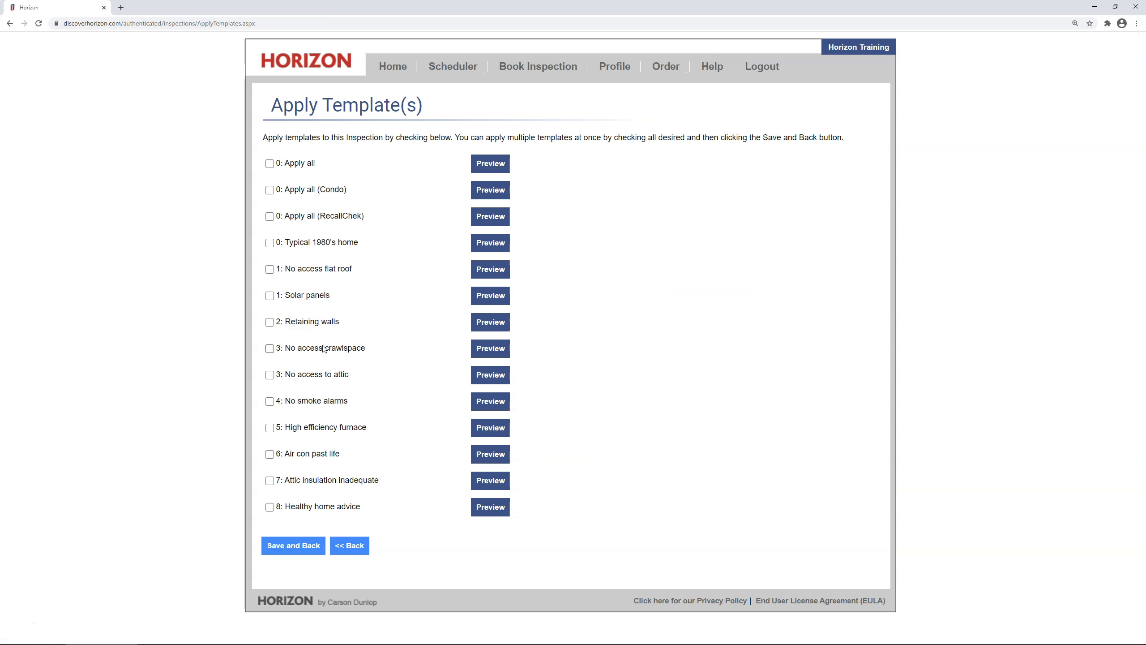
click(272, 376)
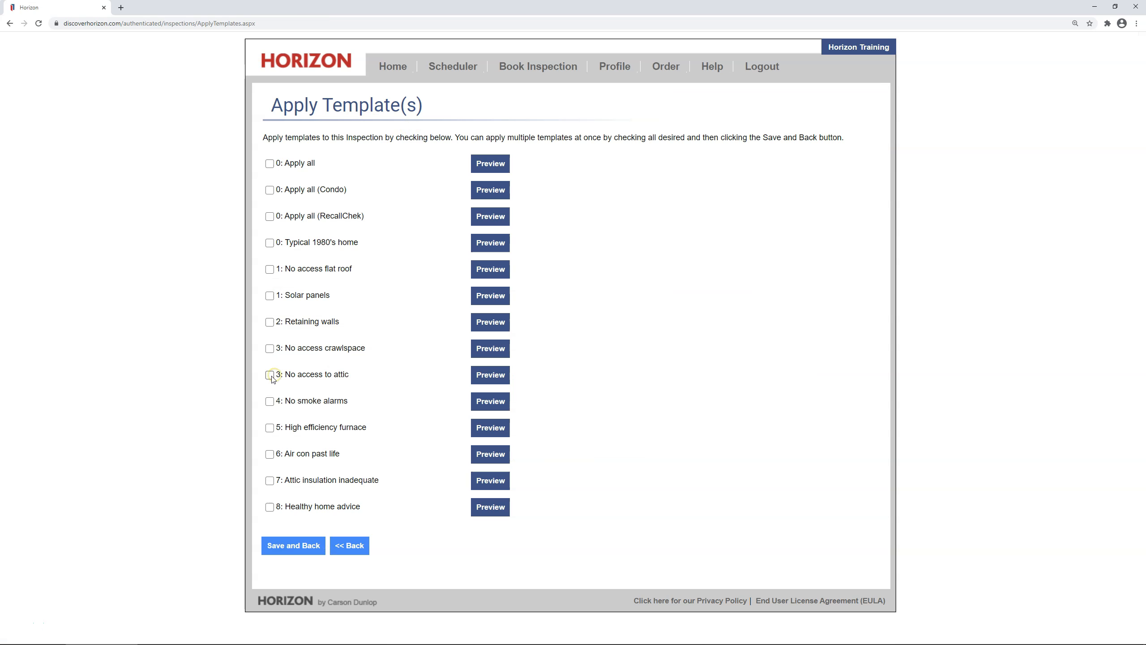
click(301, 545)
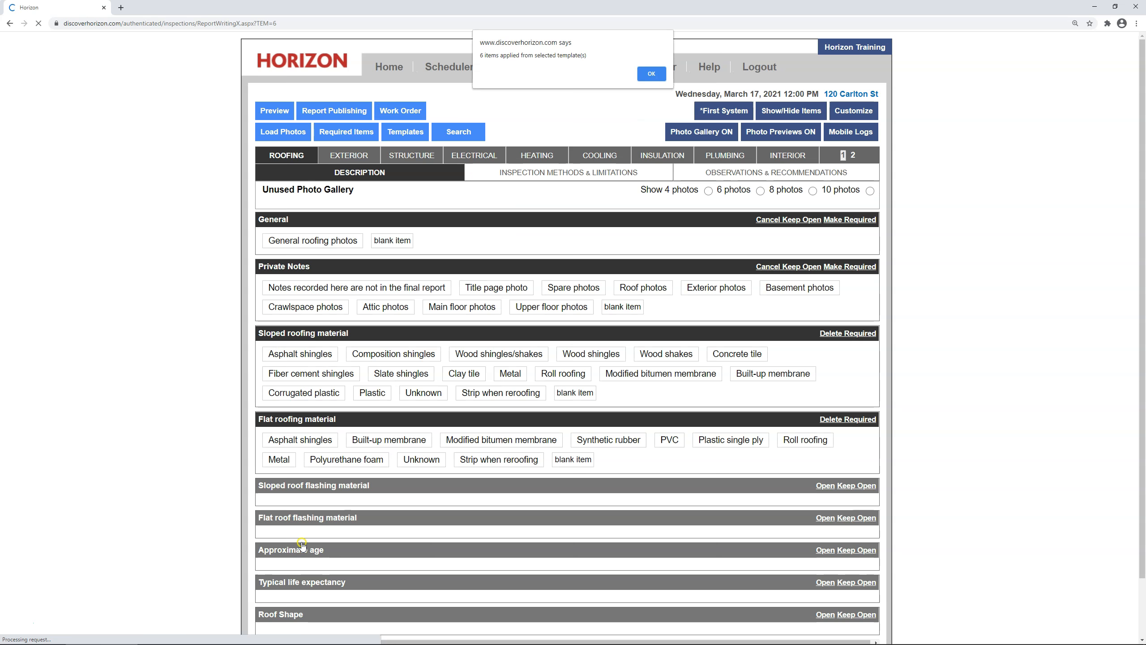
click(656, 74)
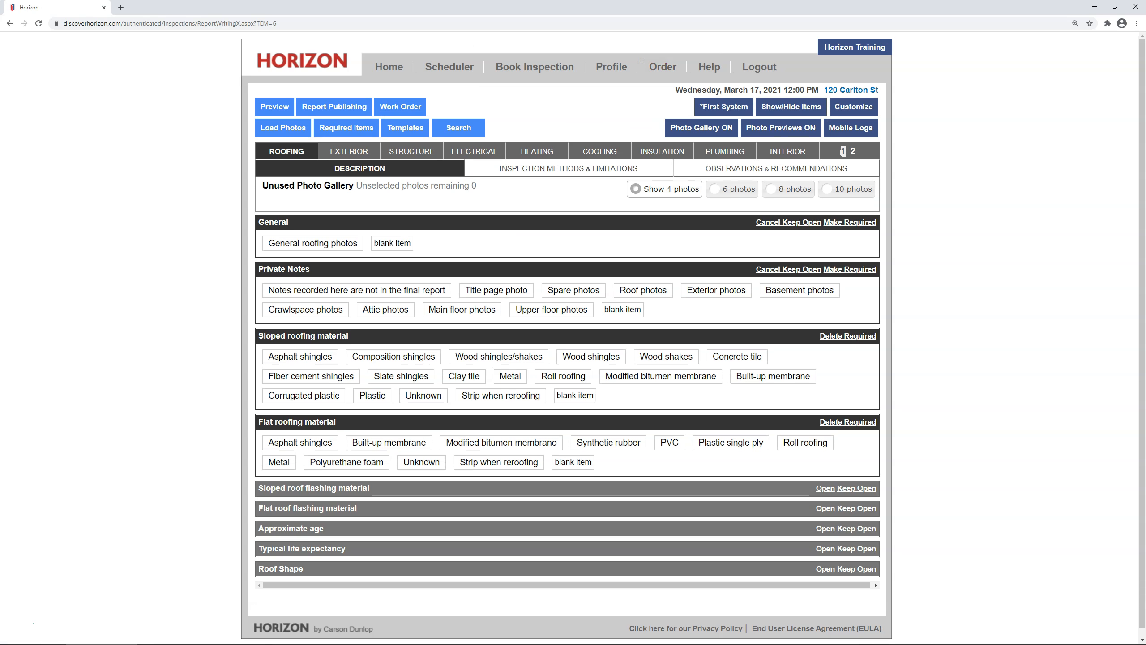